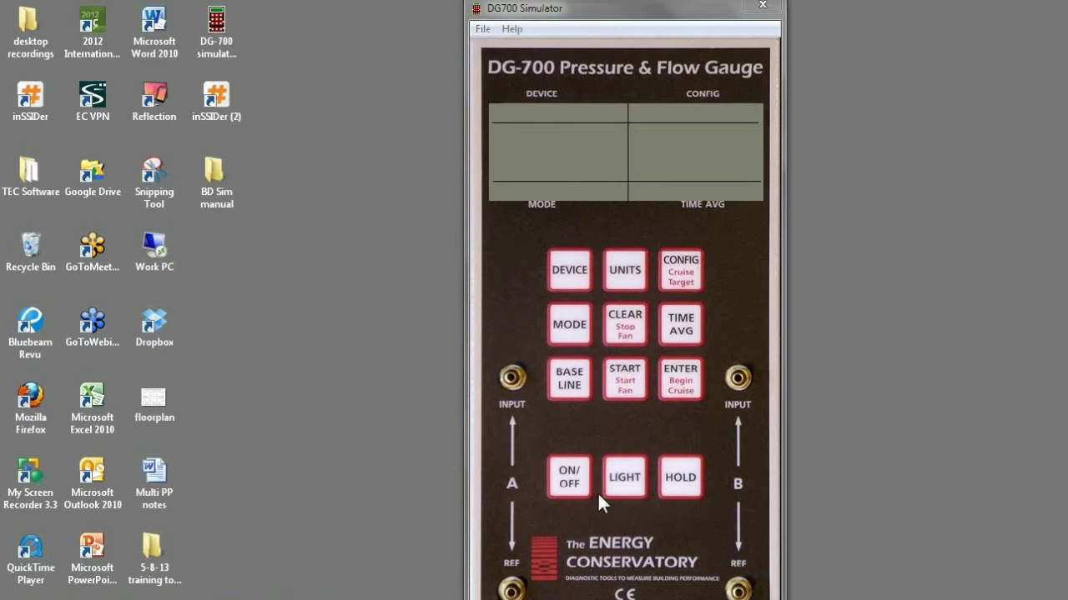
Power on the gauge so it reads PR/PR in Pa, channel A at -0.3 Pa
click(567, 482)
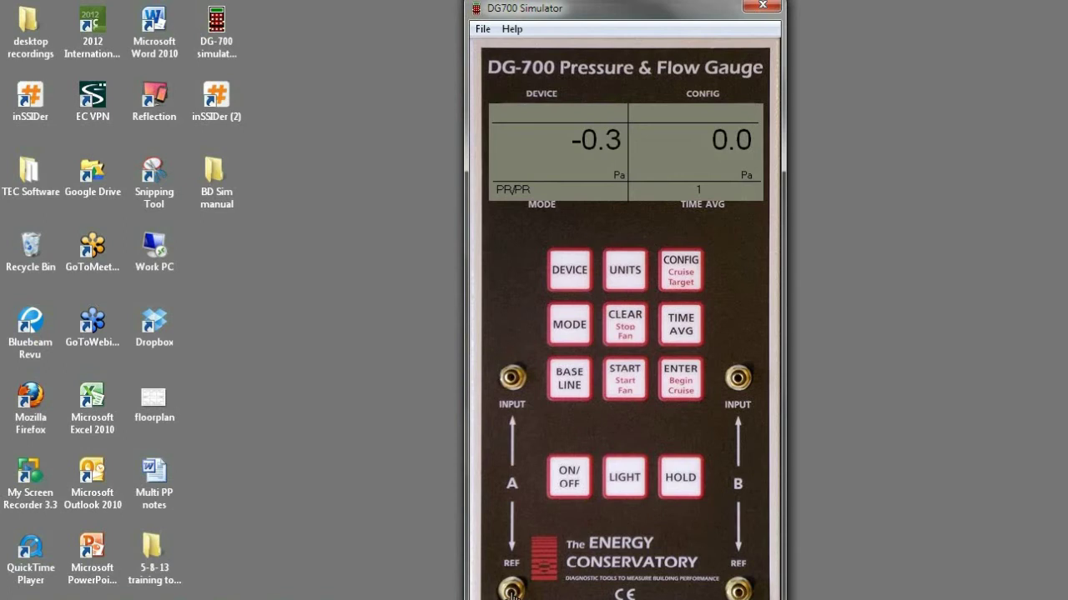
Attach a green hose to the A REF tap and a red hose to the B INPUT tap
click(512, 592)
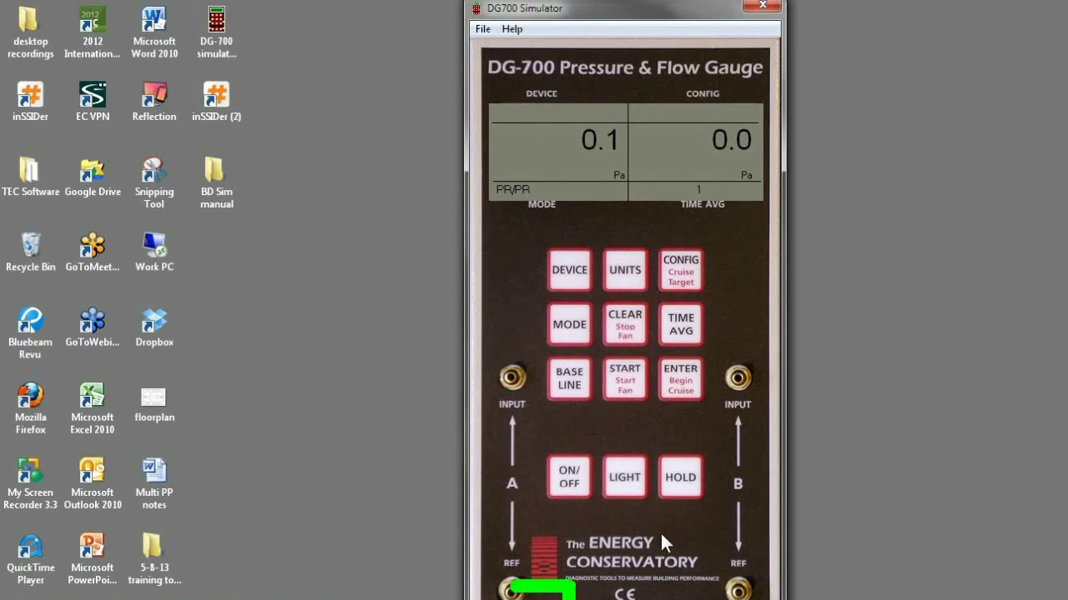
click(739, 380)
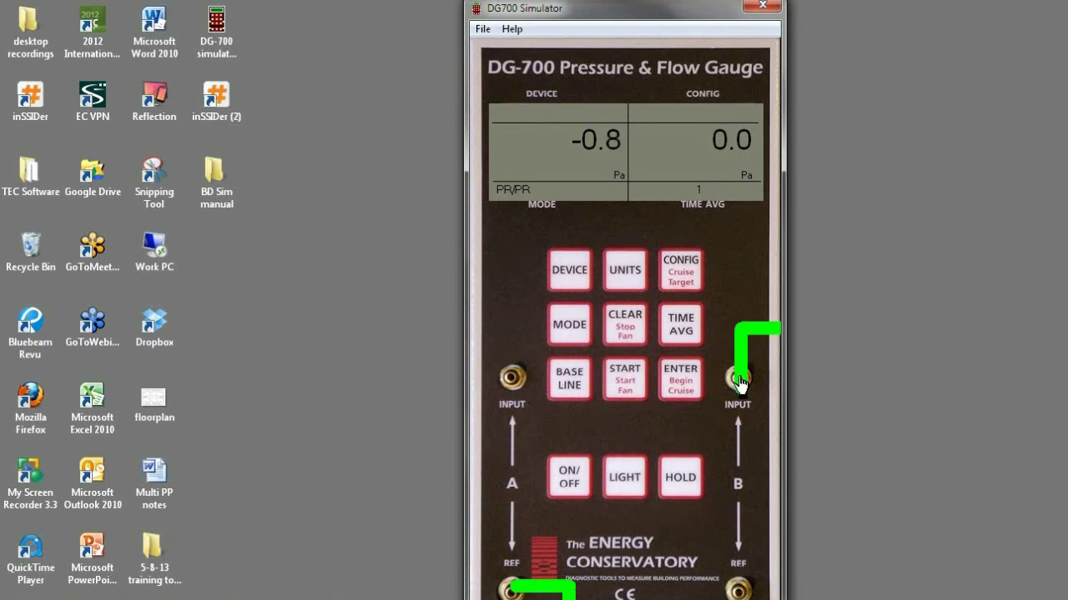
click(739, 380)
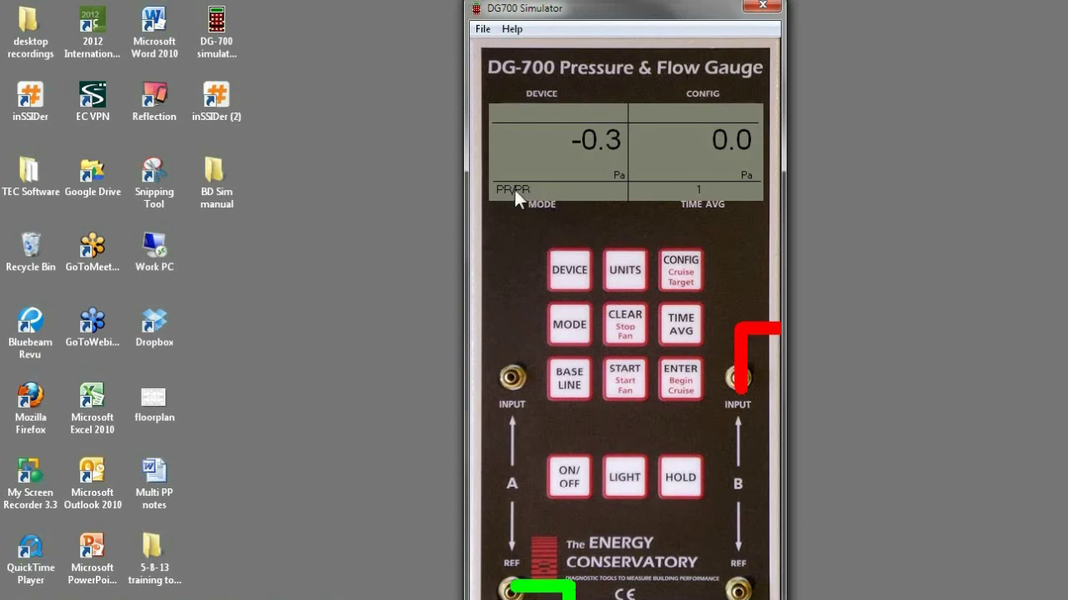
Cycle the gauge mode through PR/FL and FL@50 to FL@25
click(568, 327)
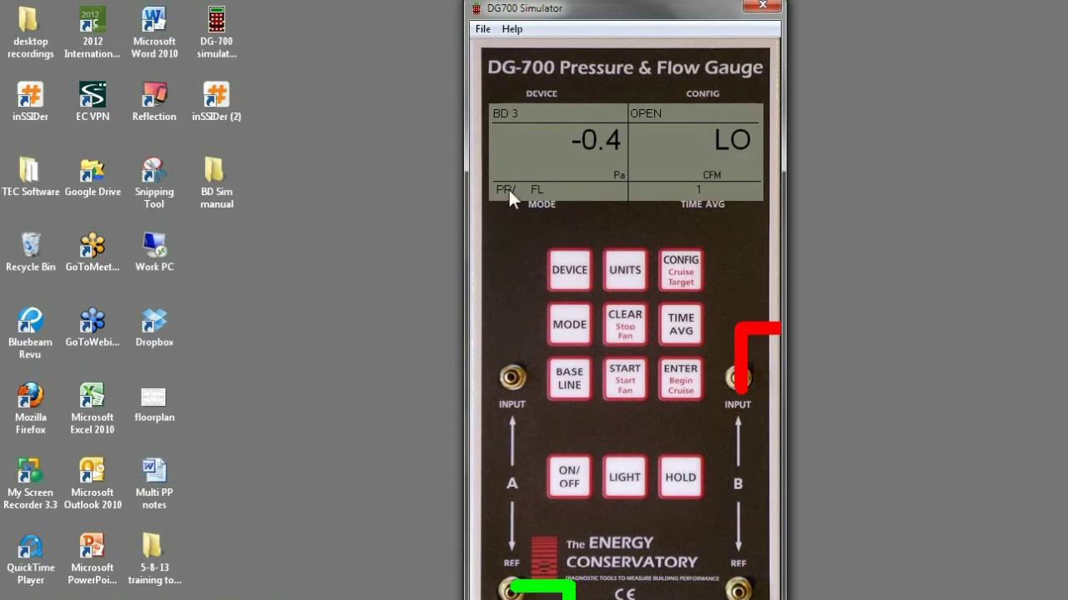
click(566, 327)
click(568, 330)
click(568, 322)
Return to PR/FL mode and switch the device to BD 3 220, then BD 4 220
click(567, 334)
click(567, 333)
click(571, 272)
click(569, 275)
Cycle the device through DB A, DB B and EXH back to BD 3
click(566, 275)
click(568, 275)
click(569, 273)
click(565, 279)
Cycle the flow units through m3/h and L/s back to CFM
click(626, 275)
click(618, 276)
click(623, 276)
Switch to PR/PR mode via FL@25 and toggle pressure units to In wc and back to Pa
click(558, 338)
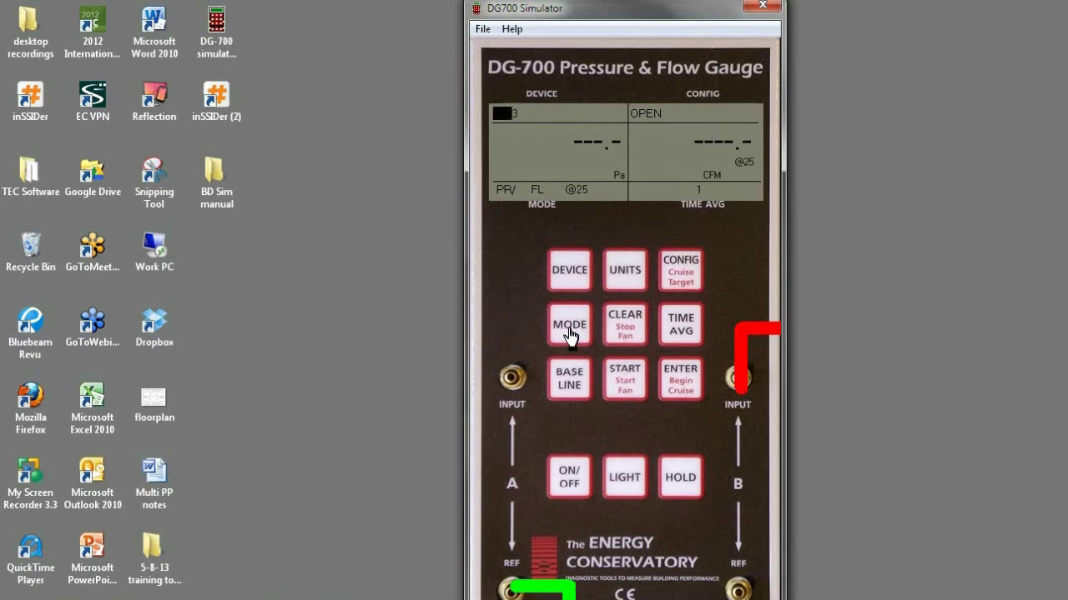
click(570, 335)
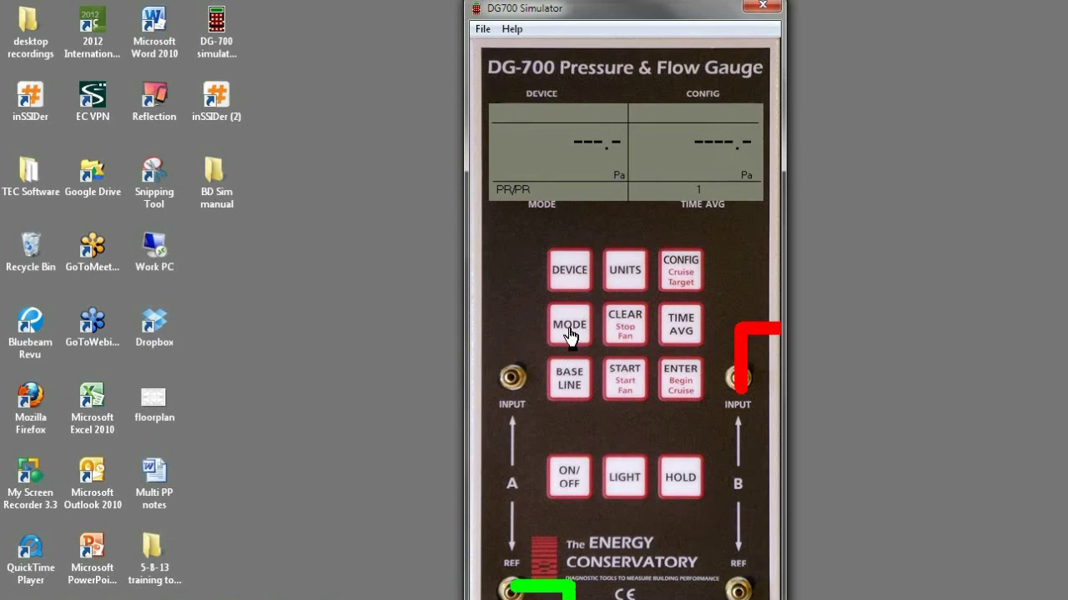
click(626, 278)
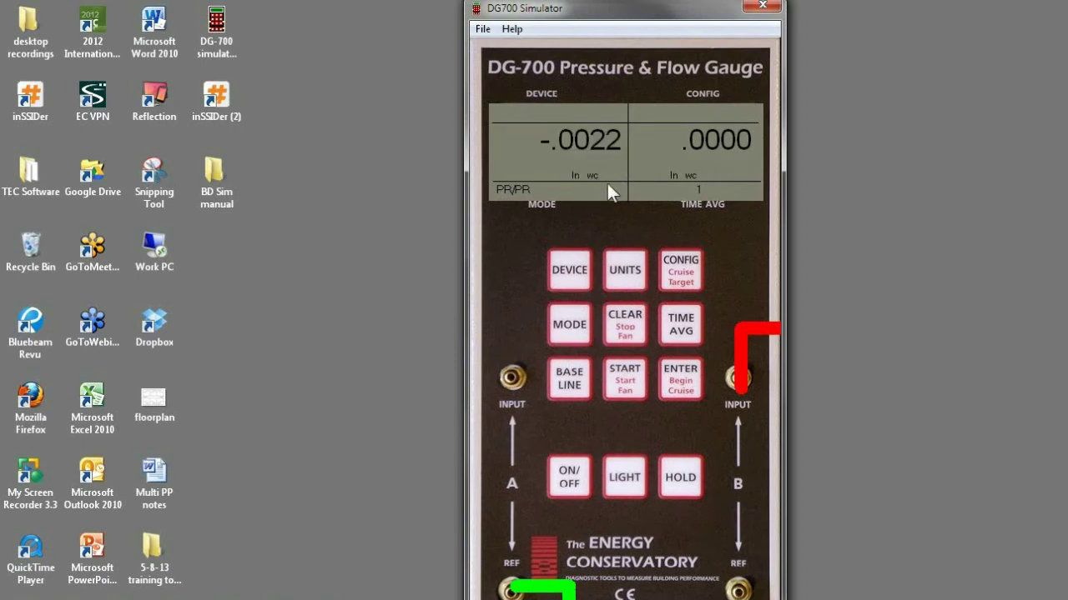
click(626, 274)
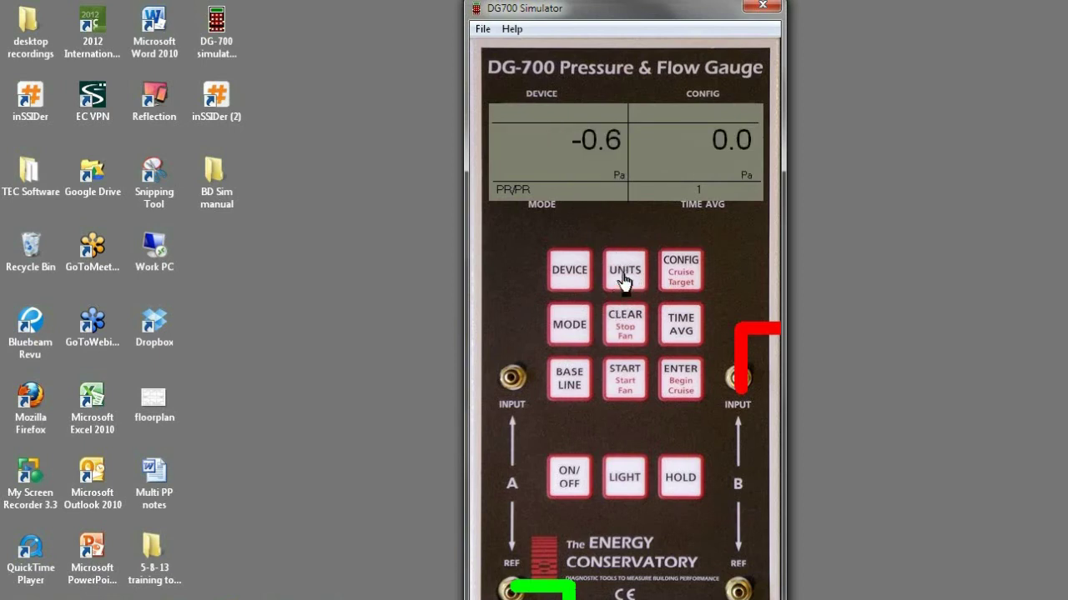
Set PR/FL@50 mode and cycle units through m3/h@50 and L/s to in² EOA
click(571, 336)
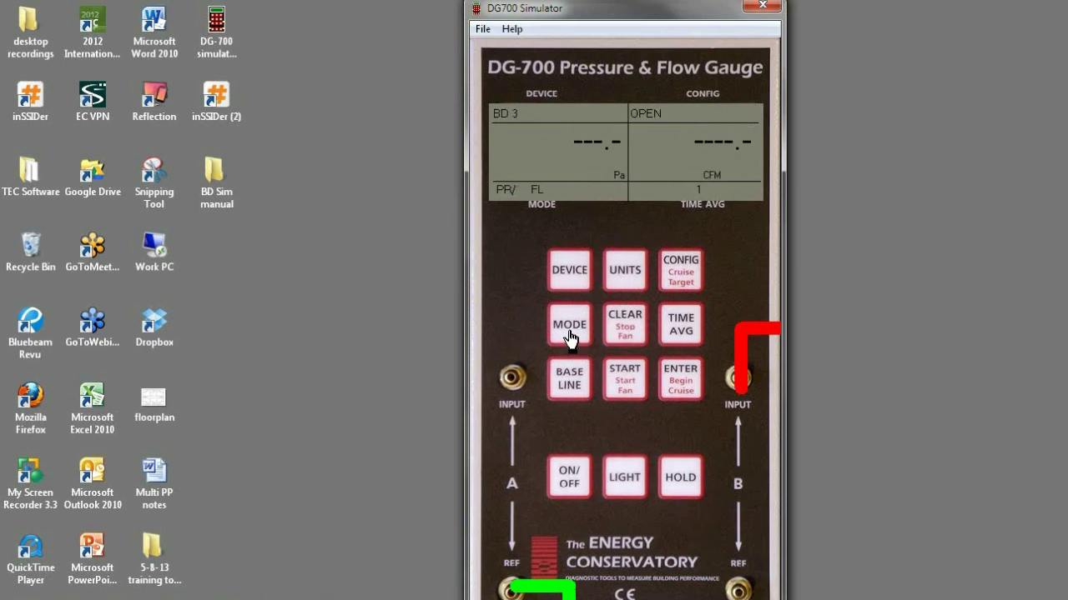
click(570, 336)
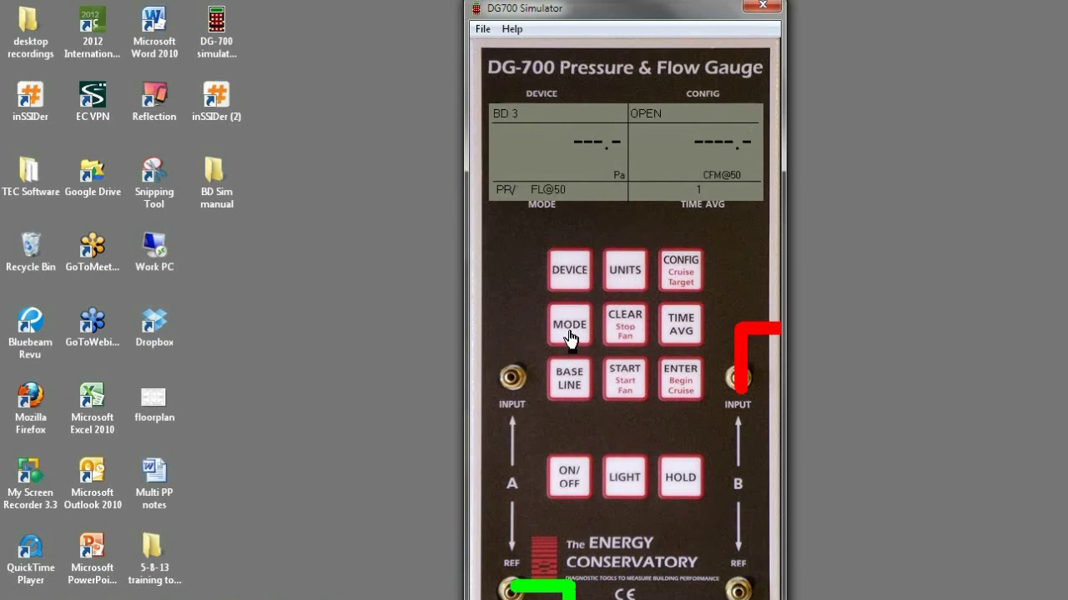
click(624, 276)
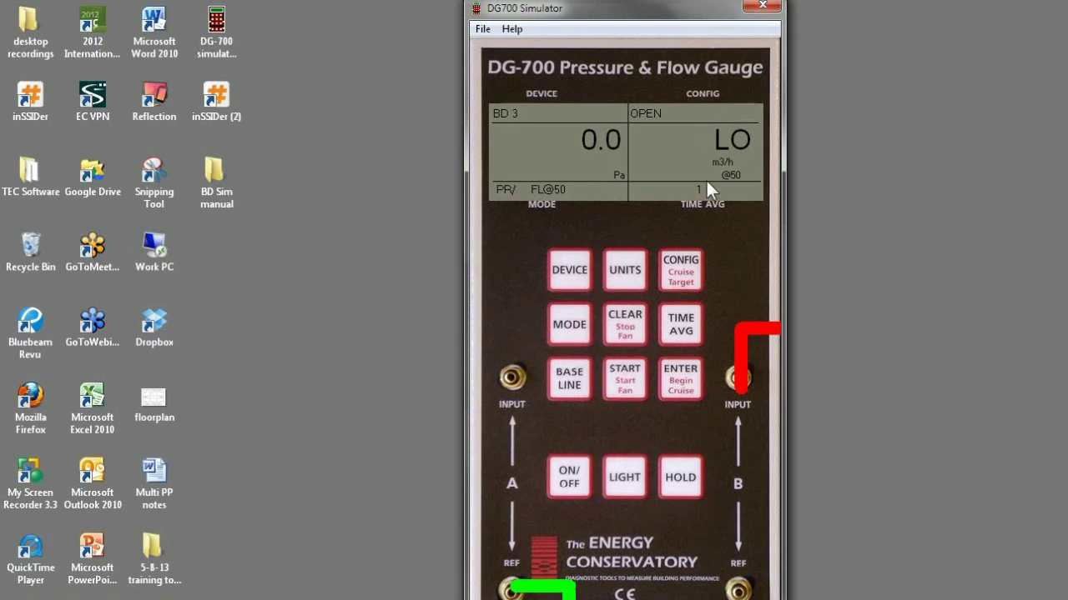
click(624, 271)
click(627, 274)
Cycle units via cm² back to CFM@50, then configurations A1, B2, C3, E back to OPEN
click(626, 271)
click(625, 271)
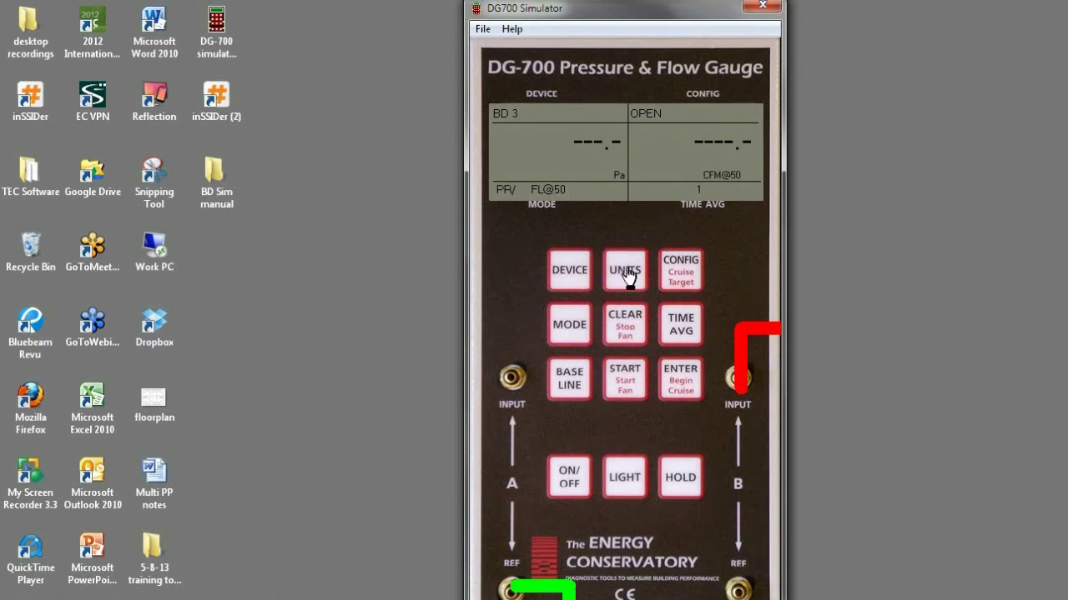
click(682, 275)
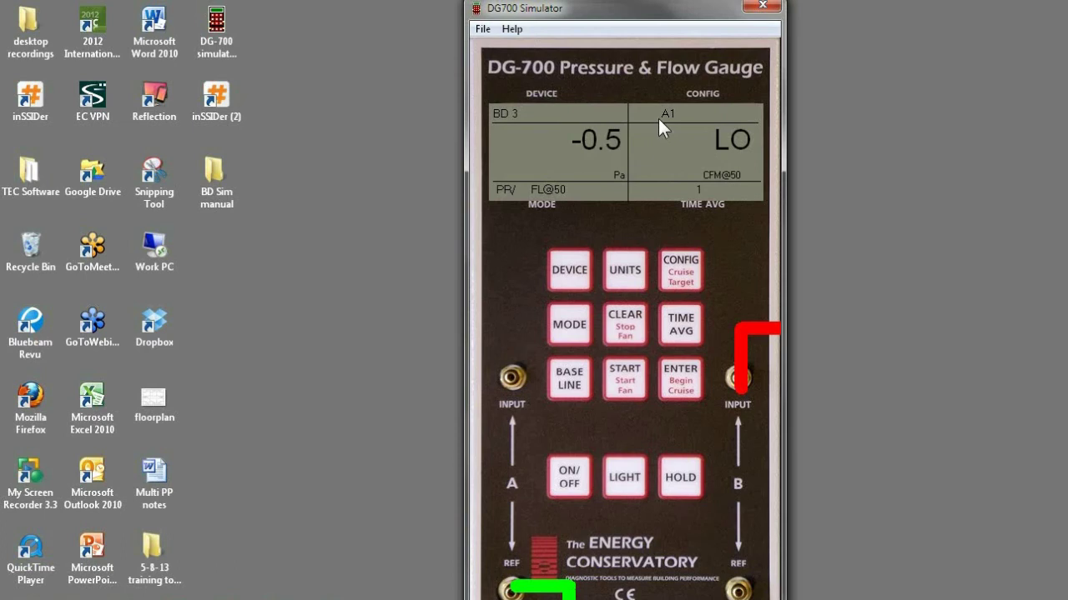
click(683, 272)
click(683, 273)
click(683, 273)
click(683, 273)
click(683, 272)
click(677, 330)
click(680, 334)
click(680, 333)
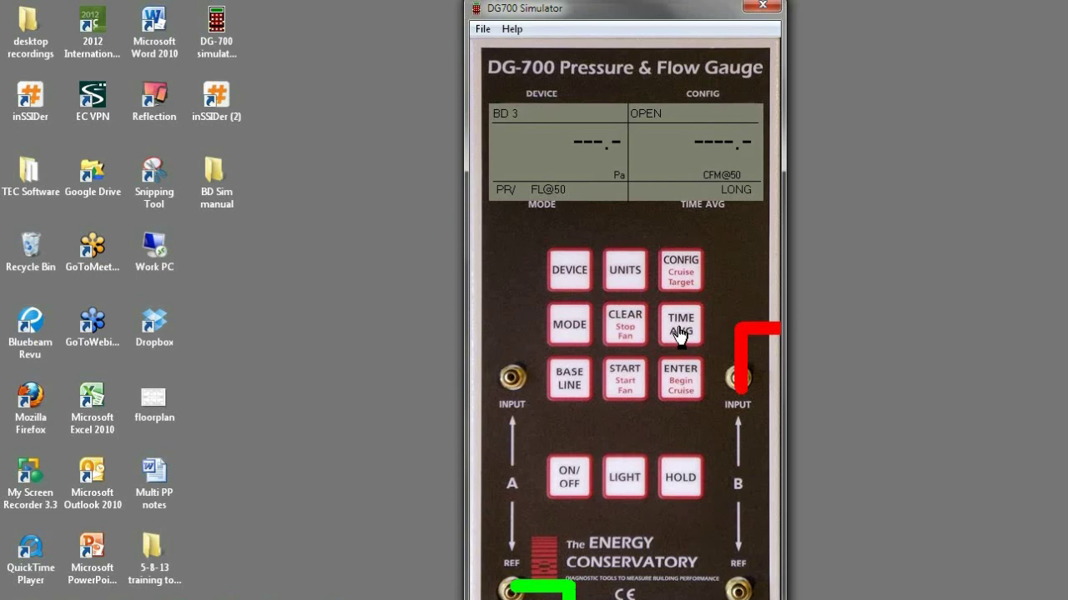
click(680, 333)
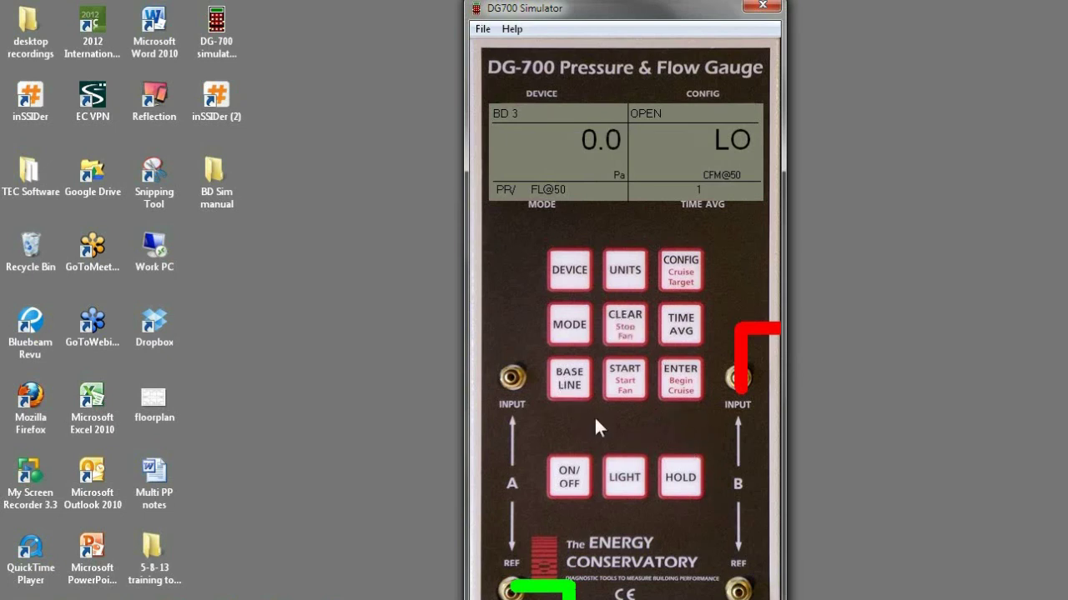
Time a baseline pressure reading on channel A and accept it to show ADJ pressure
click(569, 381)
click(565, 385)
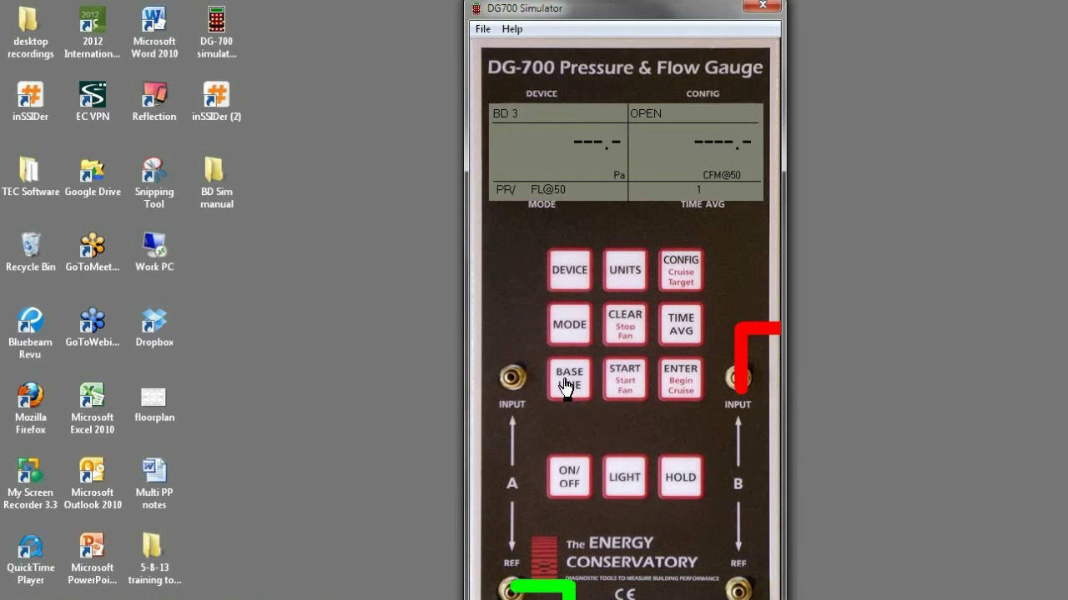
click(631, 399)
click(627, 389)
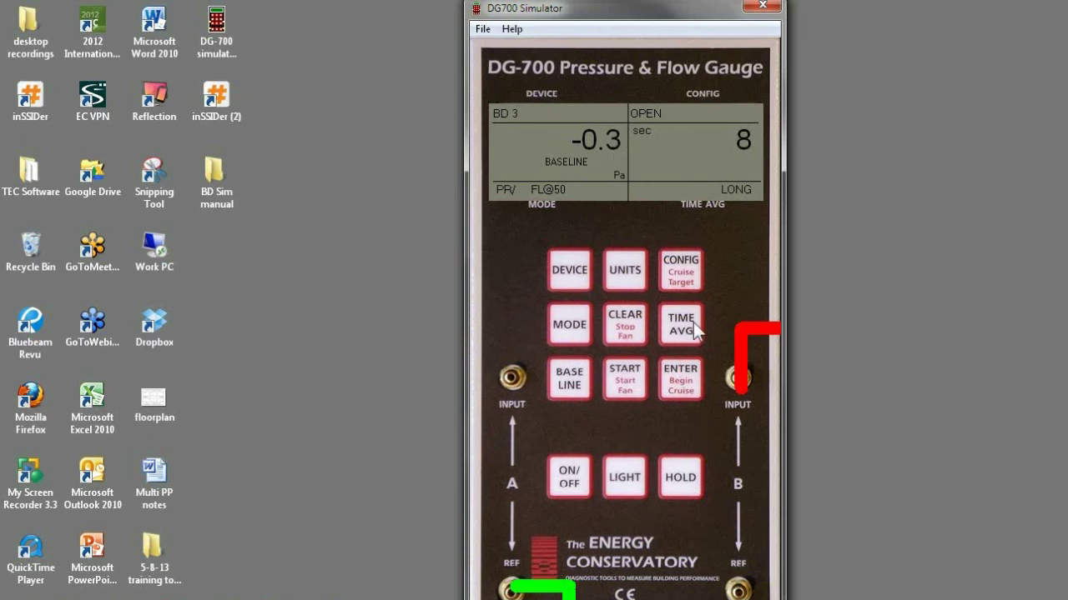
click(684, 380)
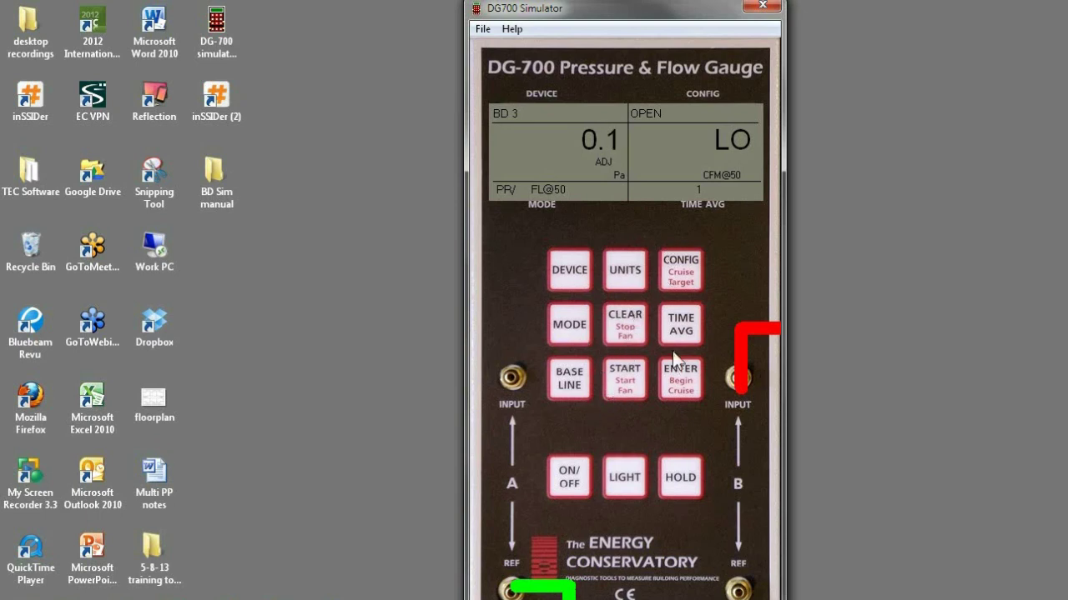
Clear the baseline, view the 50 Pa cruise target, then return to live readings
click(625, 332)
click(680, 384)
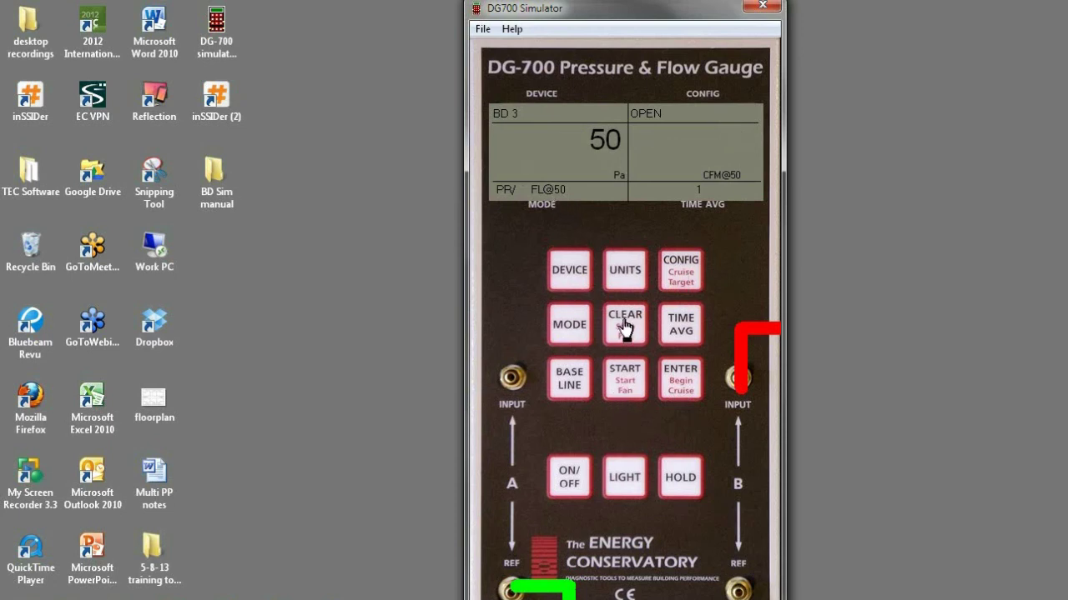
click(576, 390)
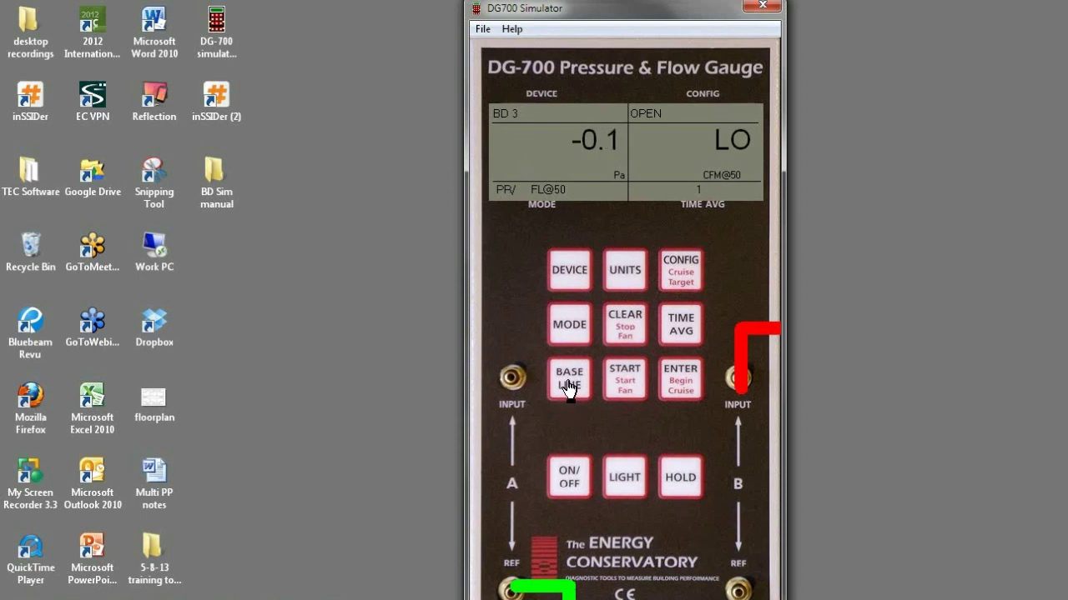
Step the mode through PR/V to PR/FL and begin cruise control
click(572, 332)
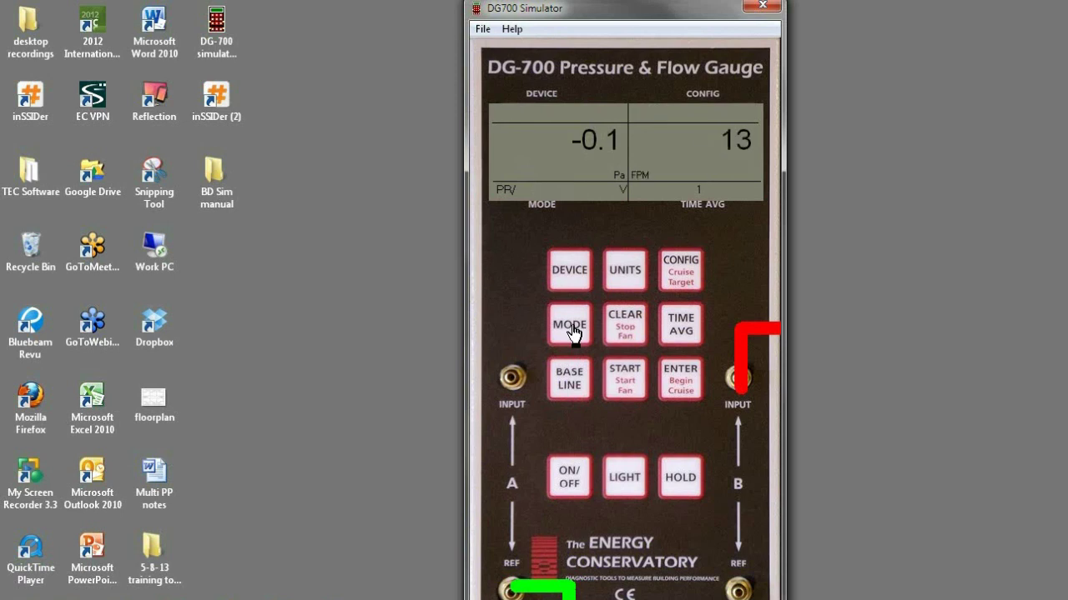
click(572, 332)
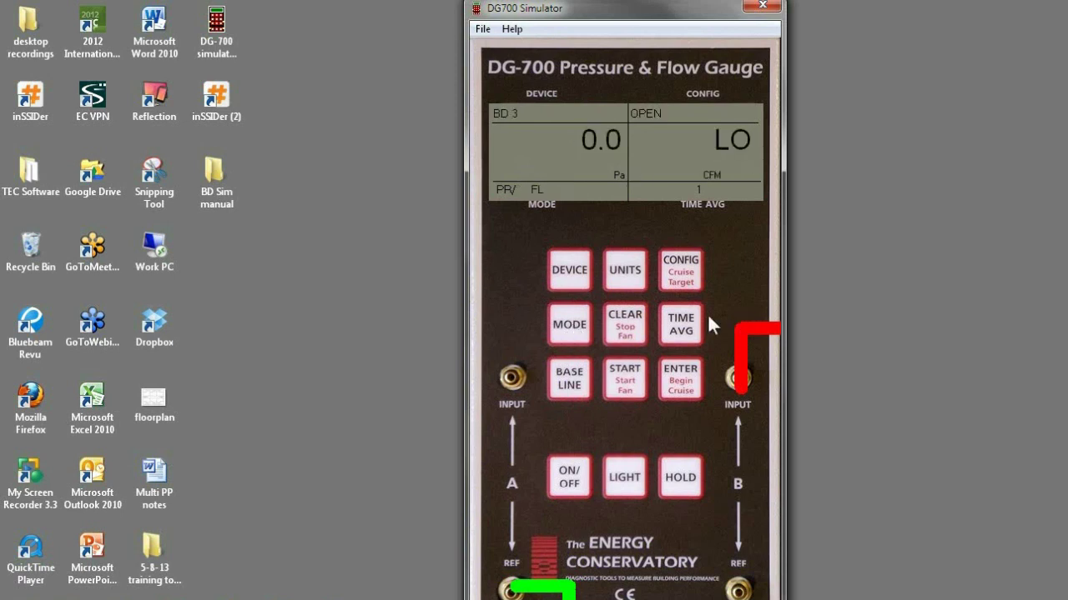
click(680, 386)
Lower the cruise target to 25 and 0 Pa, then set and confirm 50 Pa
click(690, 284)
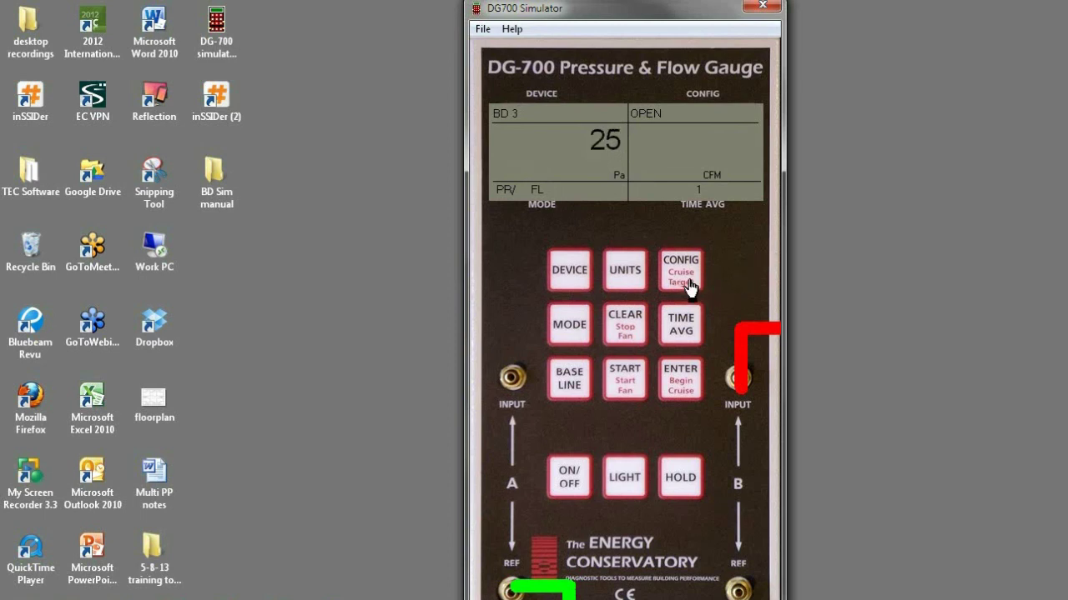
click(689, 284)
click(686, 280)
click(624, 382)
Stop the fan to end cruise control, leaving -0.1 Pa and LO CFM readings
click(636, 325)
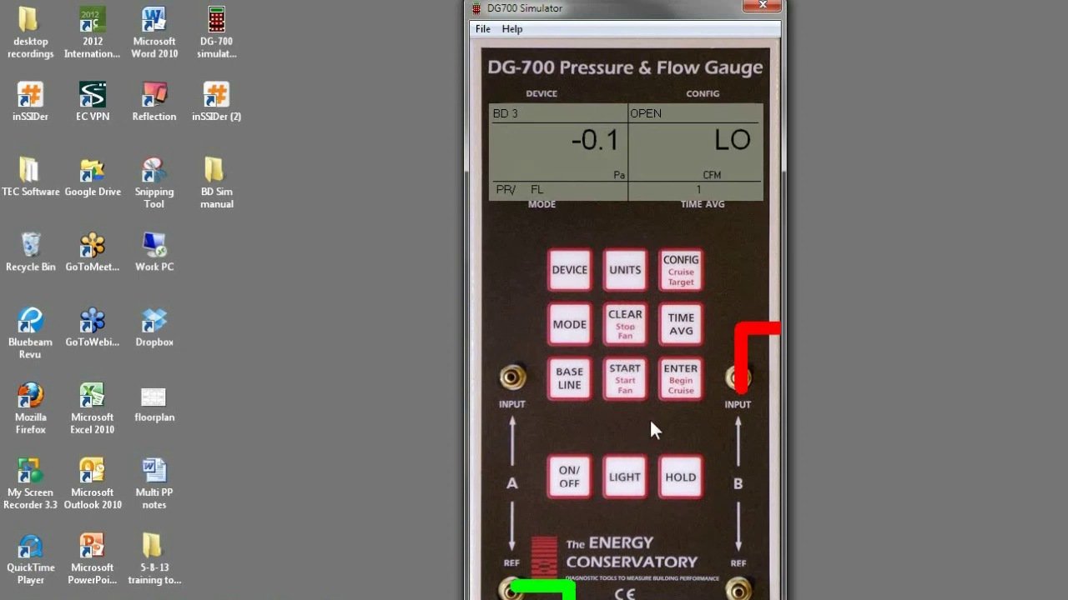